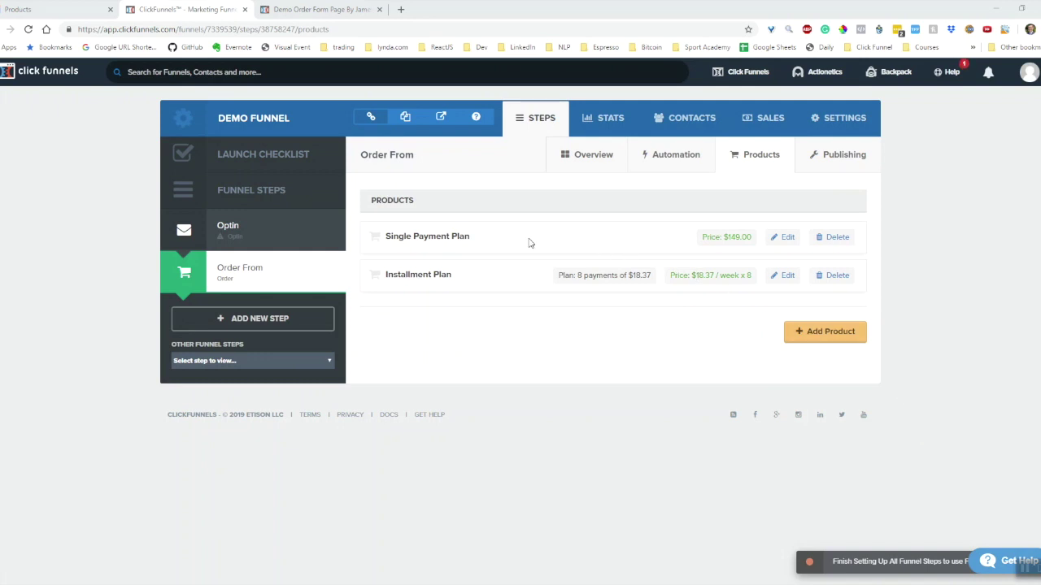
Step: On the Demo Order Form Page preview, select the Installment Plan option
click(339, 6)
click(313, 397)
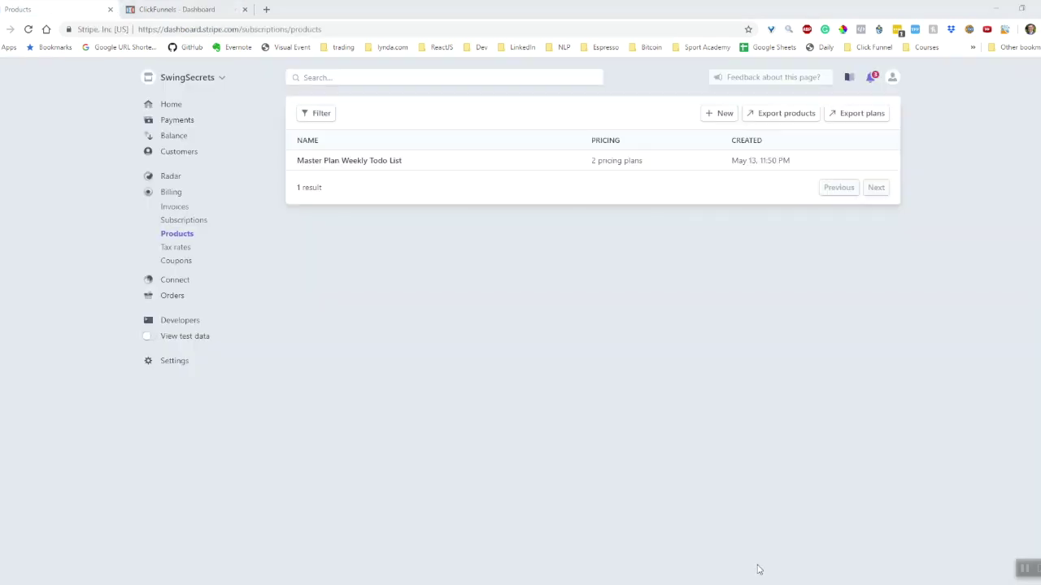
drag(164, 29, 240, 29)
click(169, 195)
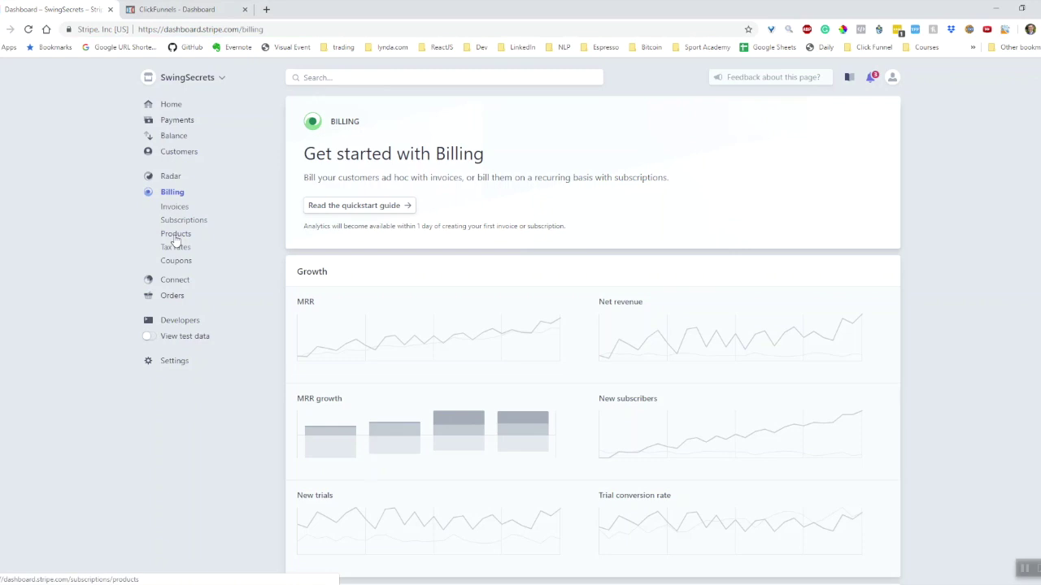
click(175, 236)
click(722, 118)
Step: Create the Demo Installment Plan product with plan nickname Weekly Installment Plan and ID weekly-install-plan
text(Demo Installment Plan)
click(858, 374)
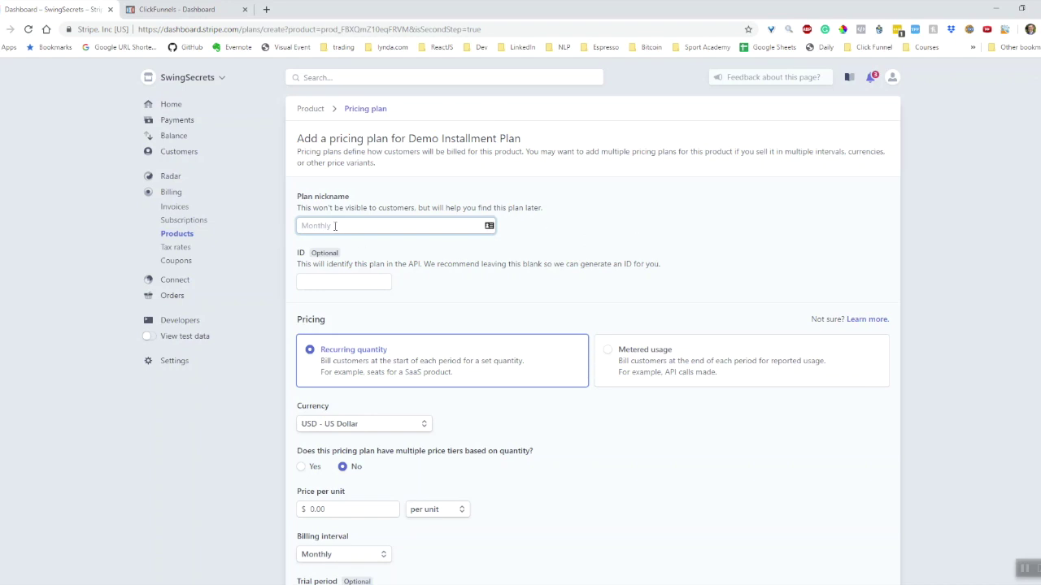
text(Weekly Installment Pla)
click(338, 280)
text(ww)
text(ee)
text(y-)
text(stal)
text(lan)
Step: Price the Weekly Installment Plan at $18.37 per unit, billed weekly, and save it
scroll(516, 288, down, 2)
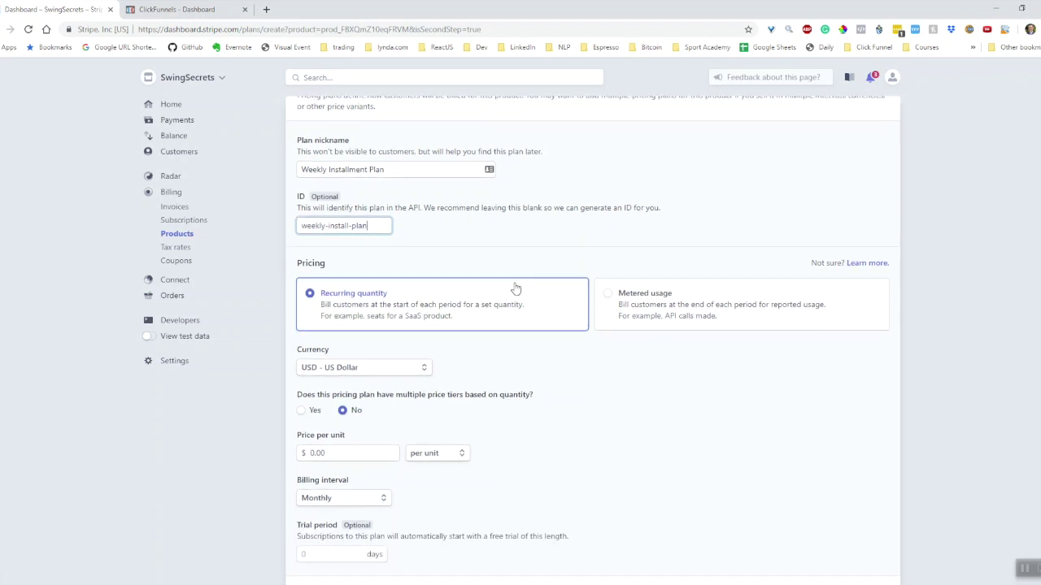
scroll(525, 347, down, 1)
click(331, 347)
text(18.37)
click(352, 395)
click(348, 416)
scroll(401, 403, down, 1)
click(846, 537)
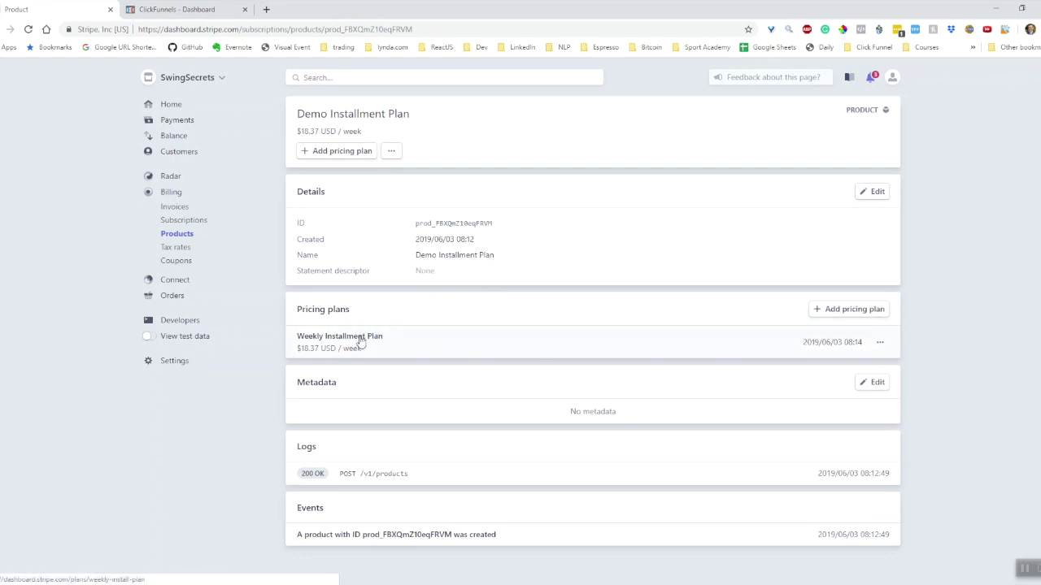
Step: Copy the weekly-install-plan ID, then switch Stripe to test data and list all products
click(358, 340)
drag(422, 225, 494, 229)
click(149, 339)
click(597, 219)
click(725, 116)
Step: Create the test Demo Installment Plan product with plan Weekly Install Plan, ID weekly-install-plan
text(Demo Insta)
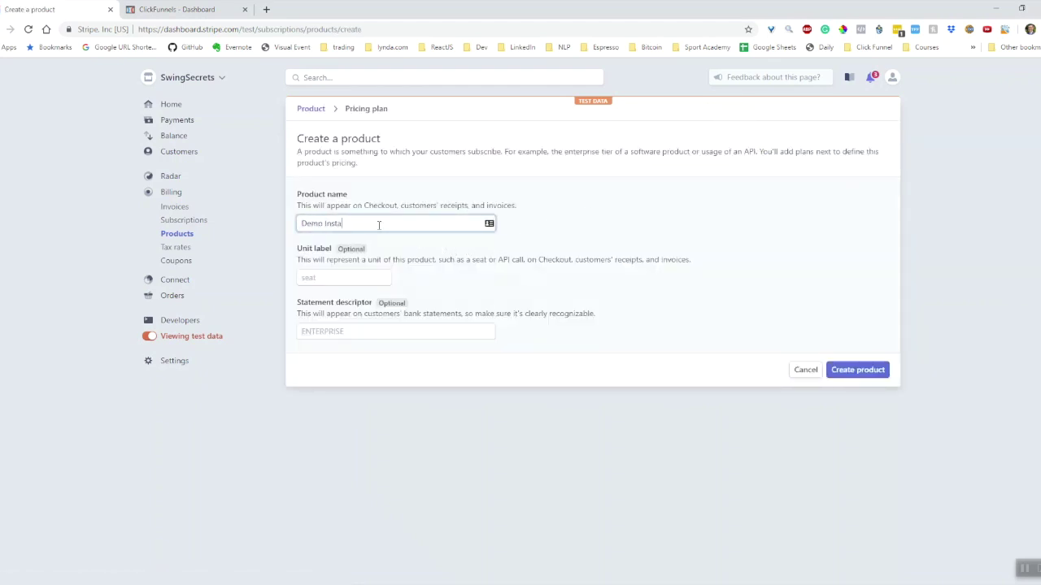
text(llment Plan)
click(871, 371)
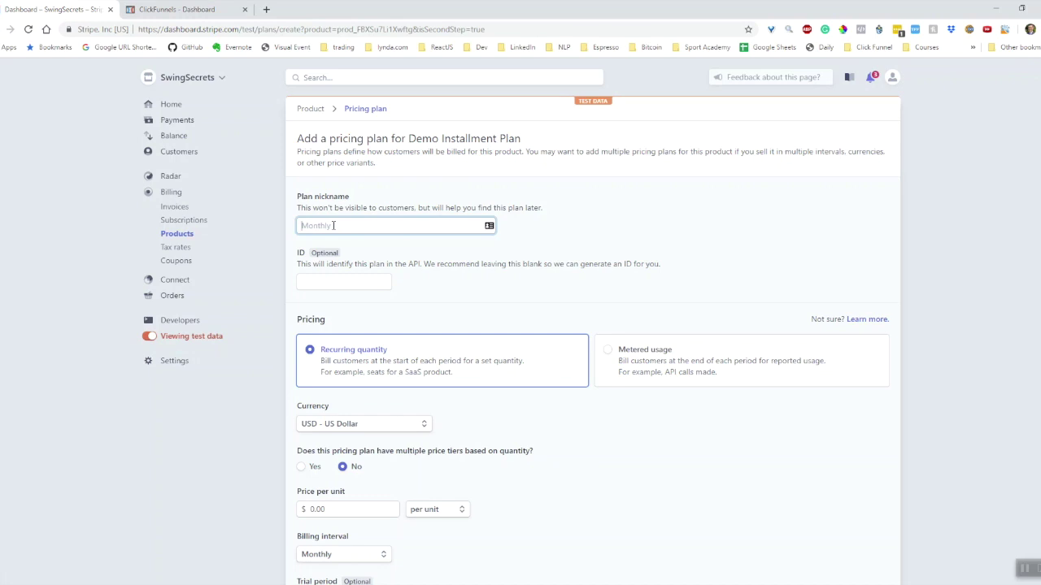
text(Weekly Install Plan)
click(341, 281)
text(weekly-install-plan)
Step: Price the test plan at $18.37 per unit, billed weekly, and save it
scroll(504, 285, down, 2)
click(358, 345)
text(18.37)
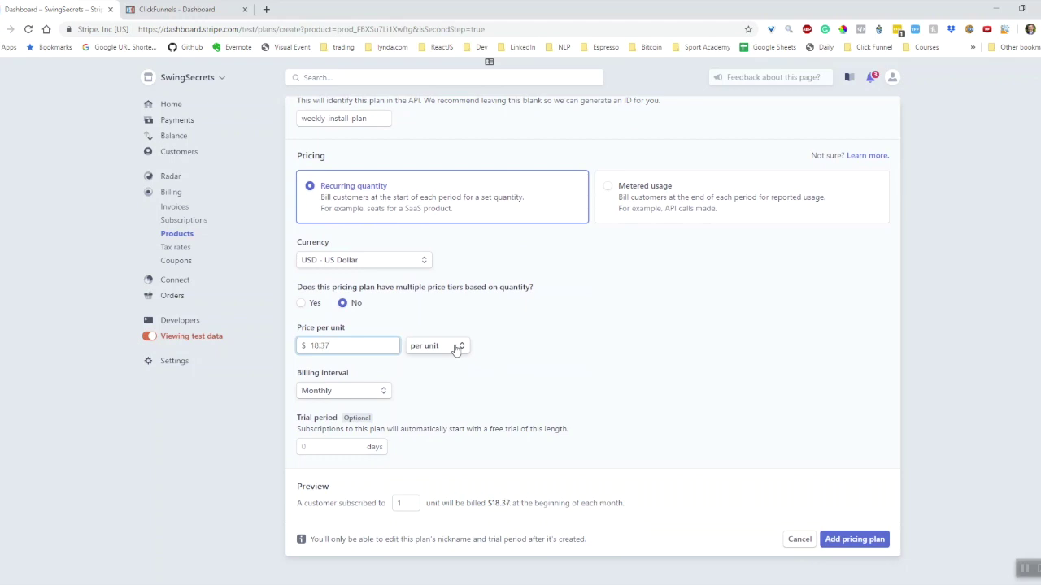
click(338, 391)
click(322, 412)
scroll(637, 369, down, 1)
click(854, 535)
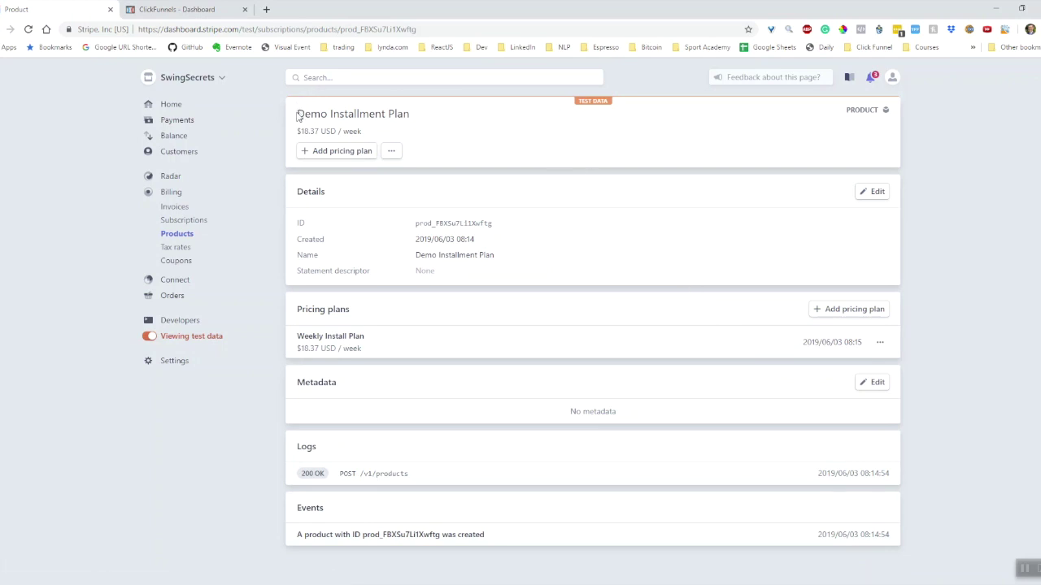
Step: Return Stripe to live data and view its products, then reopen the ClickFunnels Order From step's products
click(150, 338)
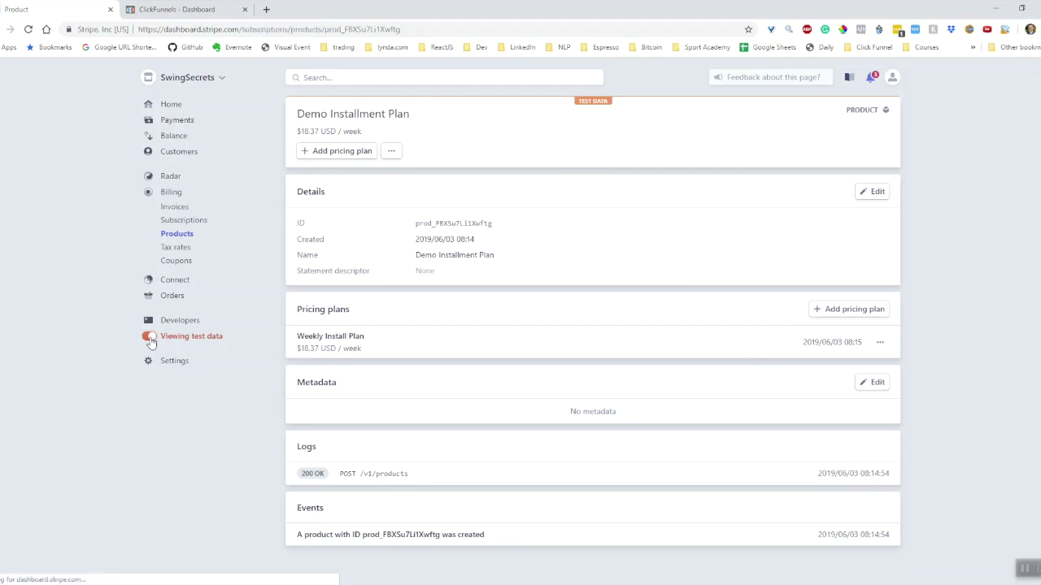
click(177, 234)
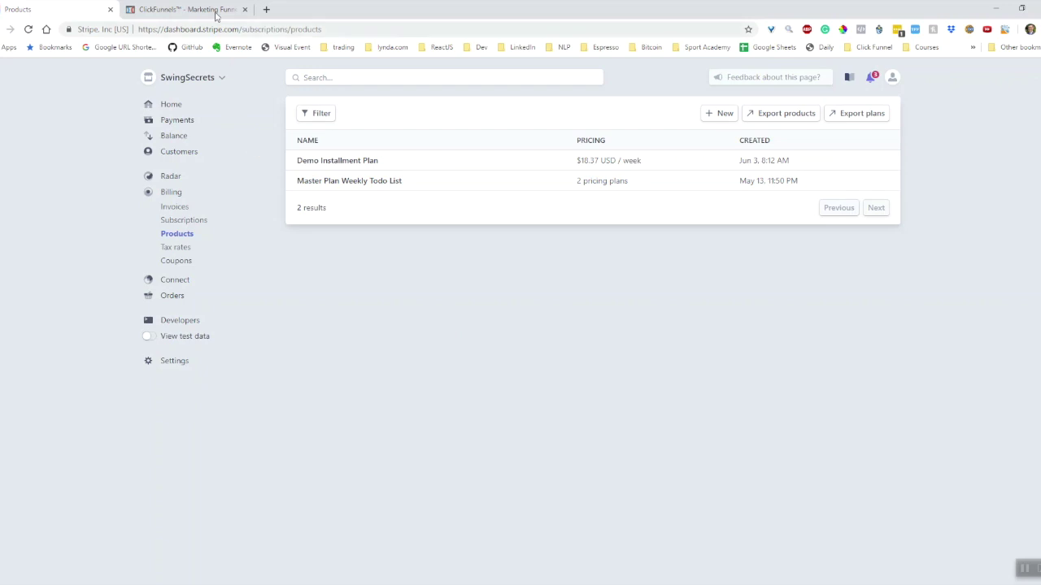
click(200, 11)
click(752, 160)
Step: Create a Single Payment Plan product at $149.00 with a demo product description
click(811, 303)
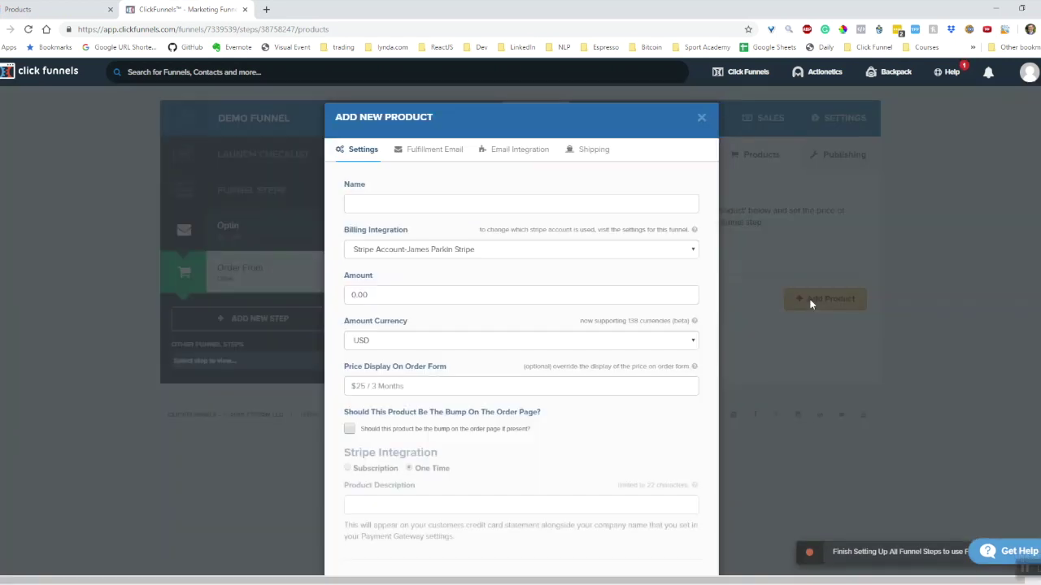
click(405, 205)
text(Payment P)
click(408, 293)
key(BackSpace)
key(BackSpace)
text(1)
scroll(492, 405, down, 1)
scroll(492, 405, down, 1)
click(496, 397)
text(Demo Prod)
scroll(498, 398, down, 2)
click(653, 507)
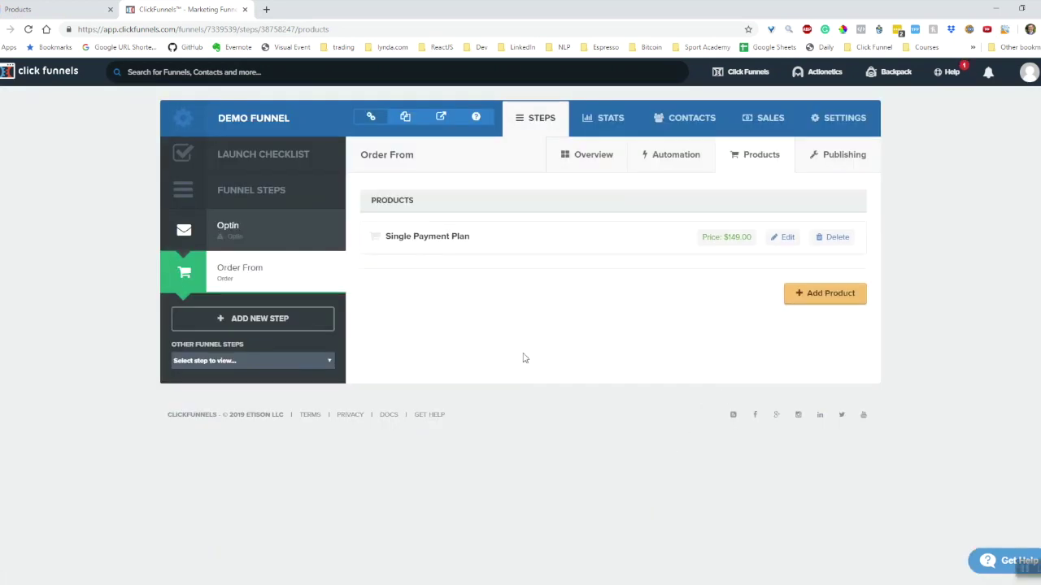